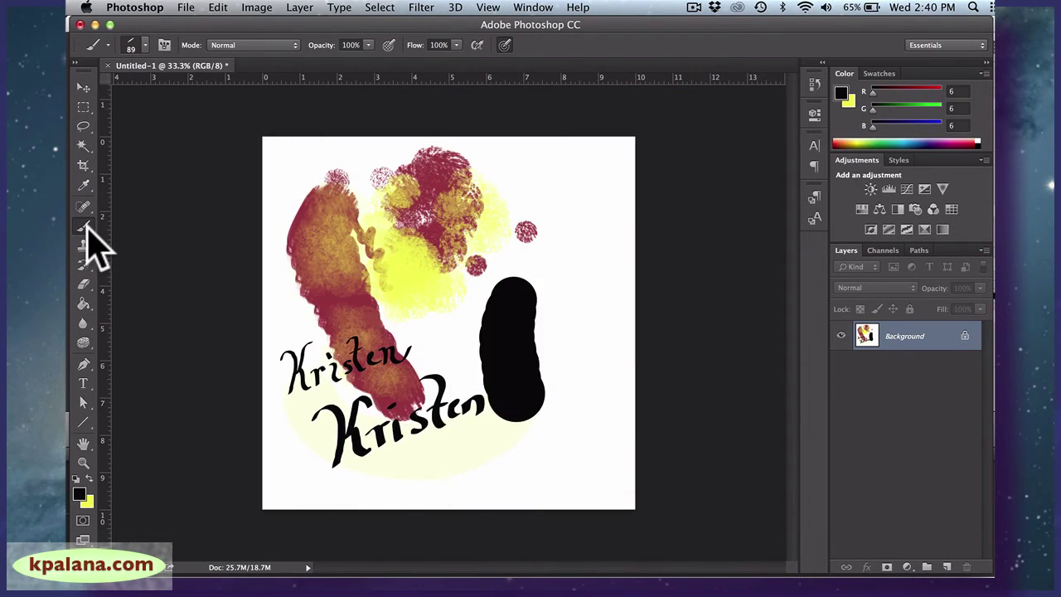
Step: Switch to the Mixer Brush Tool from the brush tool group
{"action": "left_click", "coordinate": [87, 227]}
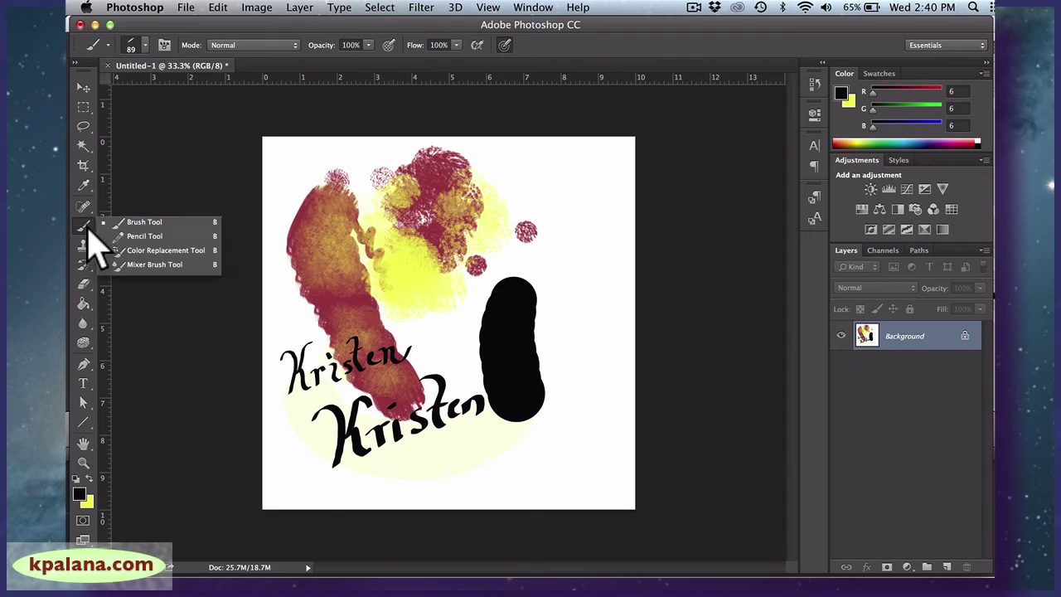
{"action": "left_click", "coordinate": [154, 264]}
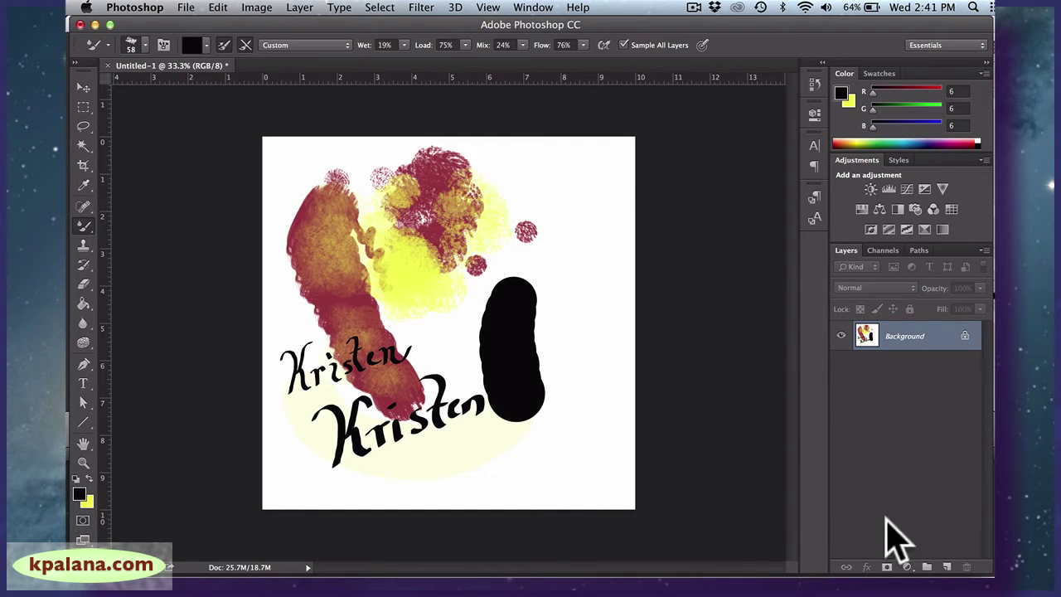
Step: Add an empty Layer 1 above the painted Background layer
{"action": "left_click", "coordinate": [946, 567]}
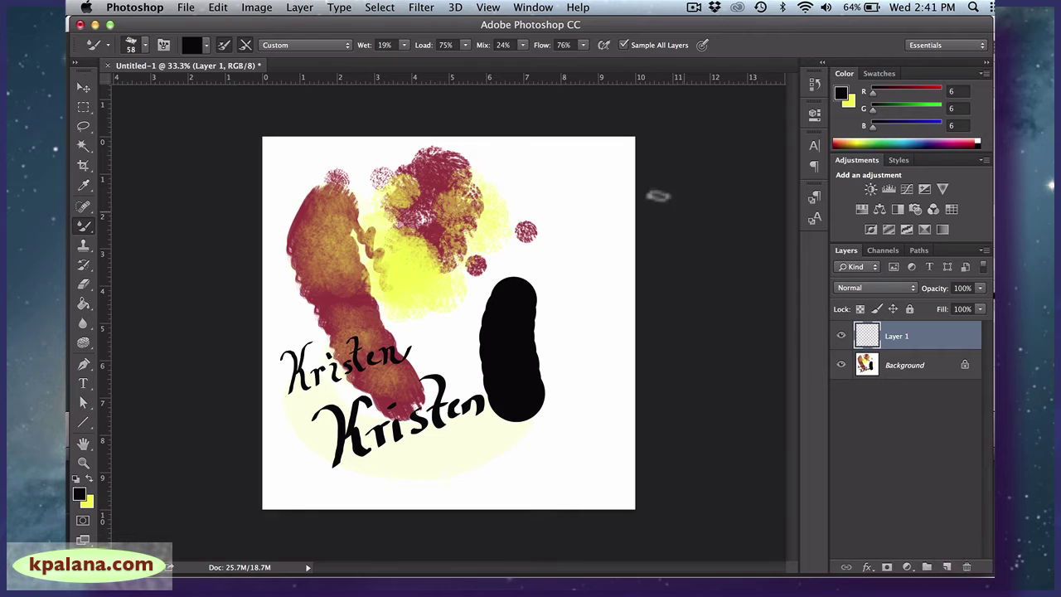
{"action": "left_click", "coordinate": [298, 9]}
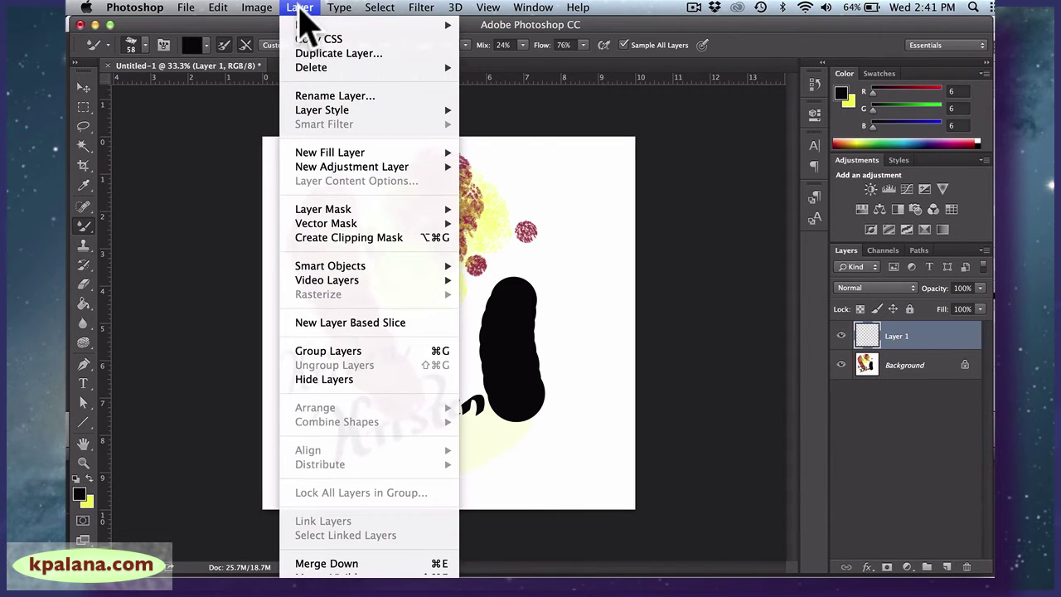
{"action": "mouse_move", "coordinate": [309, 25]}
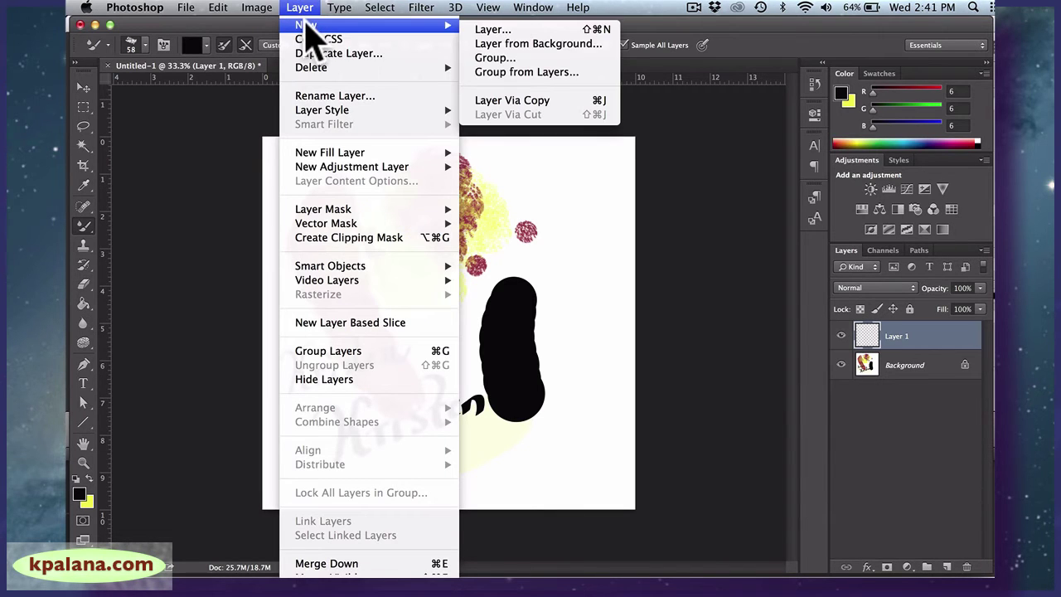
{"action": "left_click", "coordinate": [705, 220]}
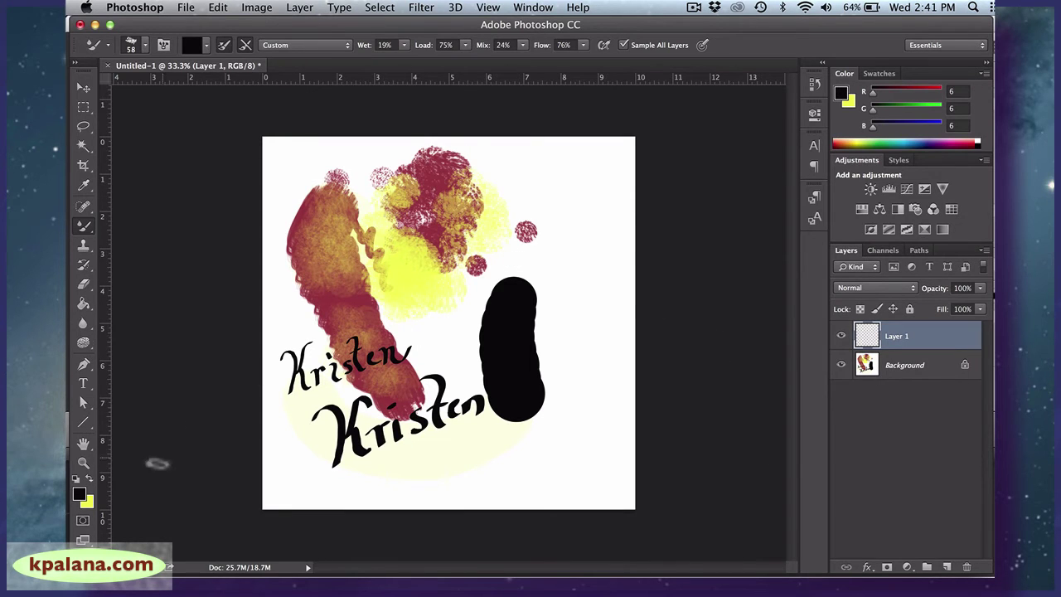
Step: Set the foreground colour to blue #2462d5 (R 36, G 98, B 213)
{"action": "left_click", "coordinate": [80, 494]}
{"action": "left_click", "coordinate": [818, 247]}
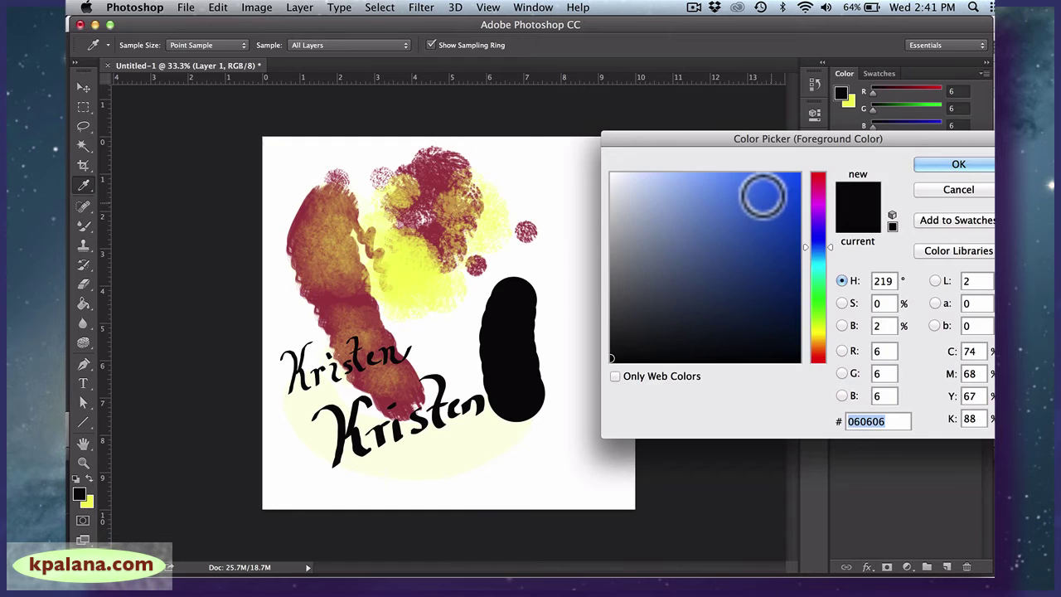
{"action": "left_click", "coordinate": [767, 204]}
{"action": "left_click", "coordinate": [922, 166]}
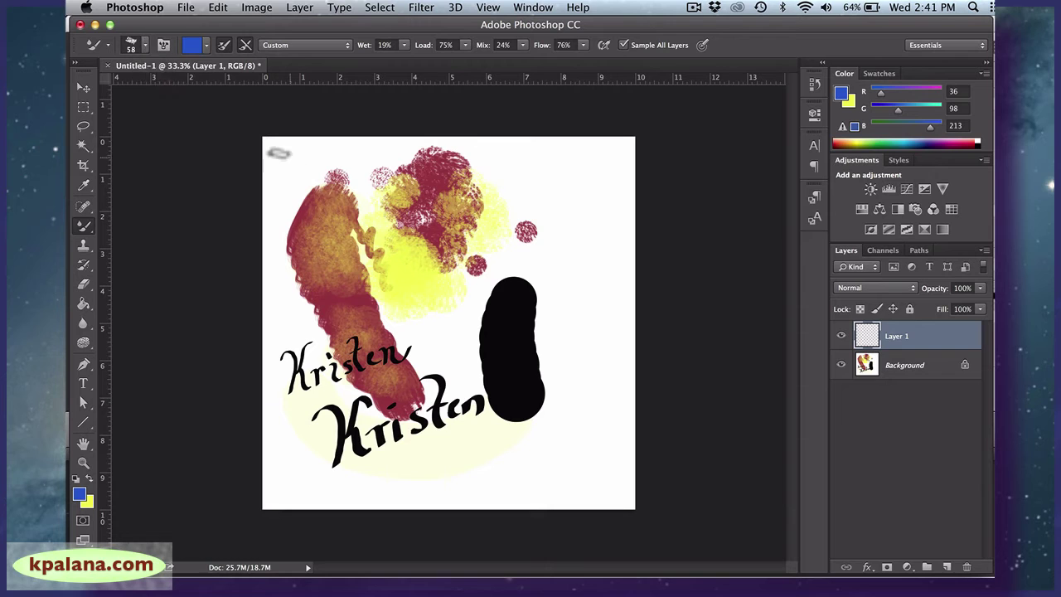
Step: Enlarge the brush to 379 px, turn off Sample All Layers, and paint a large blue U stroke
{"action": "left_click", "coordinate": [145, 45]}
{"action": "left_click_drag", "start_coordinate": [188, 90], "coordinate": [224, 90]}
{"action": "left_click", "coordinate": [581, 163]}
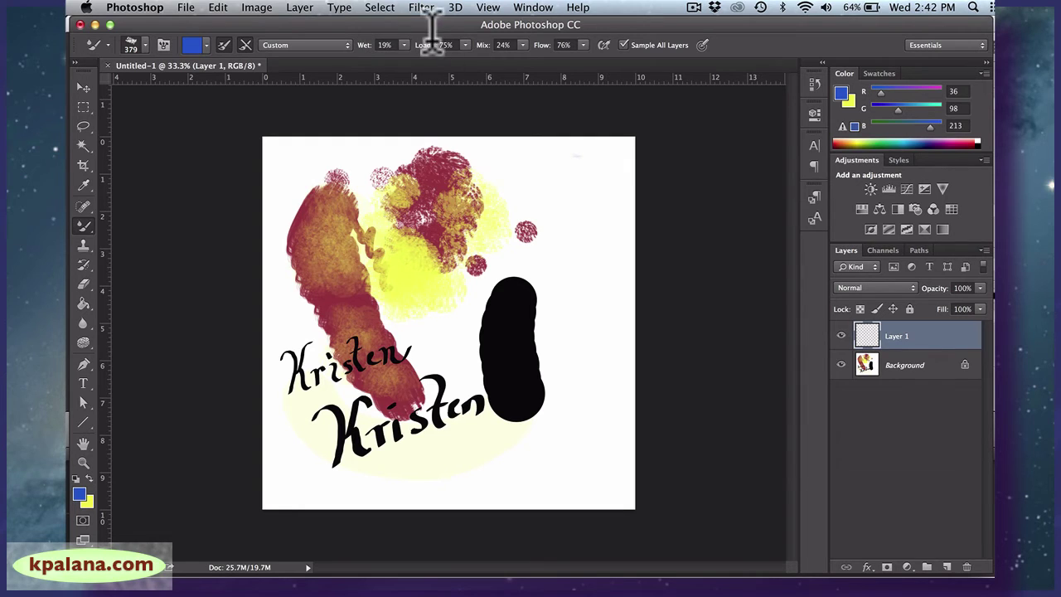
{"action": "left_click", "coordinate": [625, 45]}
{"action": "mouse_move", "coordinate": [572, 184]}
{"action": "left_mouse_down"}
{"action": "mouse_move", "coordinate": [574, 316]}
{"action": "mouse_move", "coordinate": [523, 355]}
{"action": "mouse_move", "coordinate": [516, 395]}
{"action": "mouse_move", "coordinate": [470, 420]}
{"action": "mouse_move", "coordinate": [442, 355]}
{"action": "mouse_move", "coordinate": [427, 216]}
{"action": "left_mouse_up"}
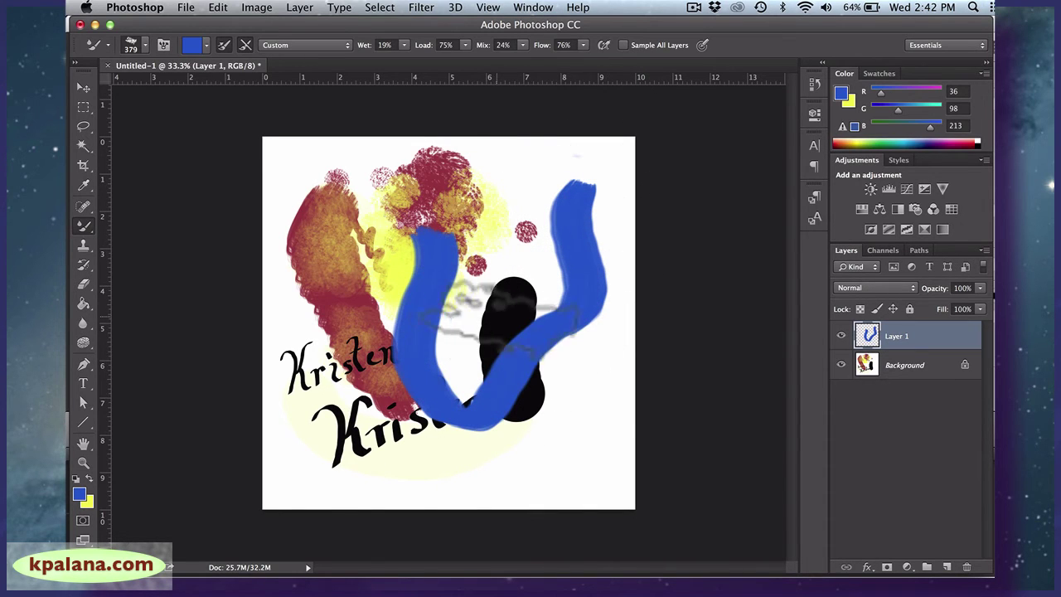
Step: Undo the blue U stroke and turn Sample All Layers back on
{"action": "left_click", "coordinate": [219, 8]}
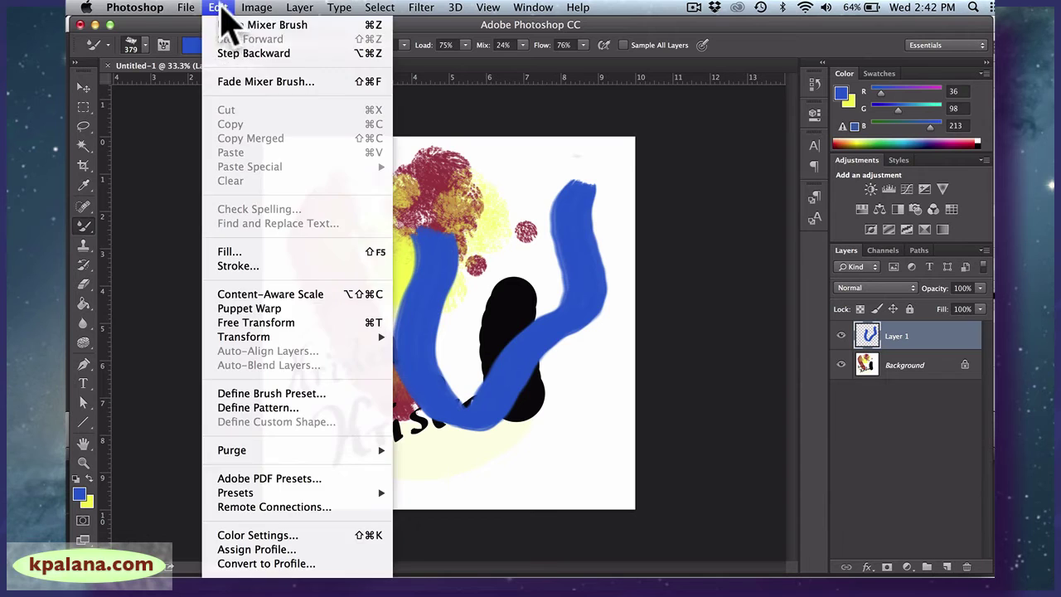
{"action": "left_click", "coordinate": [240, 25]}
{"action": "left_click", "coordinate": [624, 45]}
Step: Smear blended blue strokes near the top, through the Kristen lettering, and across the right side
{"action": "mouse_move", "coordinate": [588, 241]}
{"action": "left_mouse_down"}
{"action": "mouse_move", "coordinate": [448, 207]}
{"action": "mouse_move", "coordinate": [539, 220]}
{"action": "mouse_move", "coordinate": [493, 195]}
{"action": "left_mouse_up"}
{"action": "mouse_move", "coordinate": [460, 240]}
{"action": "left_mouse_down"}
{"action": "mouse_move", "coordinate": [445, 278]}
{"action": "mouse_move", "coordinate": [399, 349]}
{"action": "mouse_move", "coordinate": [407, 469]}
{"action": "mouse_move", "coordinate": [416, 485]}
{"action": "mouse_move", "coordinate": [444, 491]}
{"action": "left_mouse_up"}
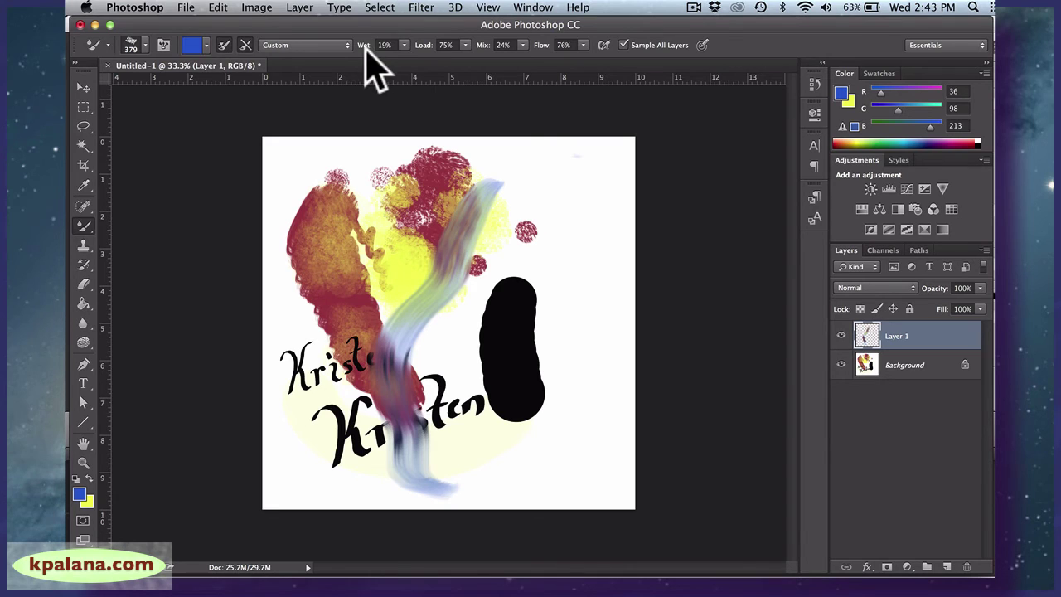
{"action": "mouse_move", "coordinate": [477, 154]}
{"action": "left_mouse_down"}
{"action": "mouse_move", "coordinate": [539, 218]}
{"action": "mouse_move", "coordinate": [539, 179]}
{"action": "mouse_move", "coordinate": [556, 191]}
{"action": "mouse_move", "coordinate": [524, 225]}
{"action": "mouse_move", "coordinate": [573, 265]}
{"action": "mouse_move", "coordinate": [518, 316]}
{"action": "mouse_move", "coordinate": [539, 290]}
{"action": "mouse_move", "coordinate": [530, 329]}
{"action": "mouse_move", "coordinate": [543, 406]}
{"action": "mouse_move", "coordinate": [539, 277]}
{"action": "mouse_move", "coordinate": [539, 287]}
{"action": "mouse_move", "coordinate": [553, 275]}
{"action": "mouse_move", "coordinate": [521, 464]}
{"action": "mouse_move", "coordinate": [531, 327]}
{"action": "mouse_move", "coordinate": [539, 390]}
{"action": "mouse_move", "coordinate": [506, 338]}
{"action": "left_mouse_up"}
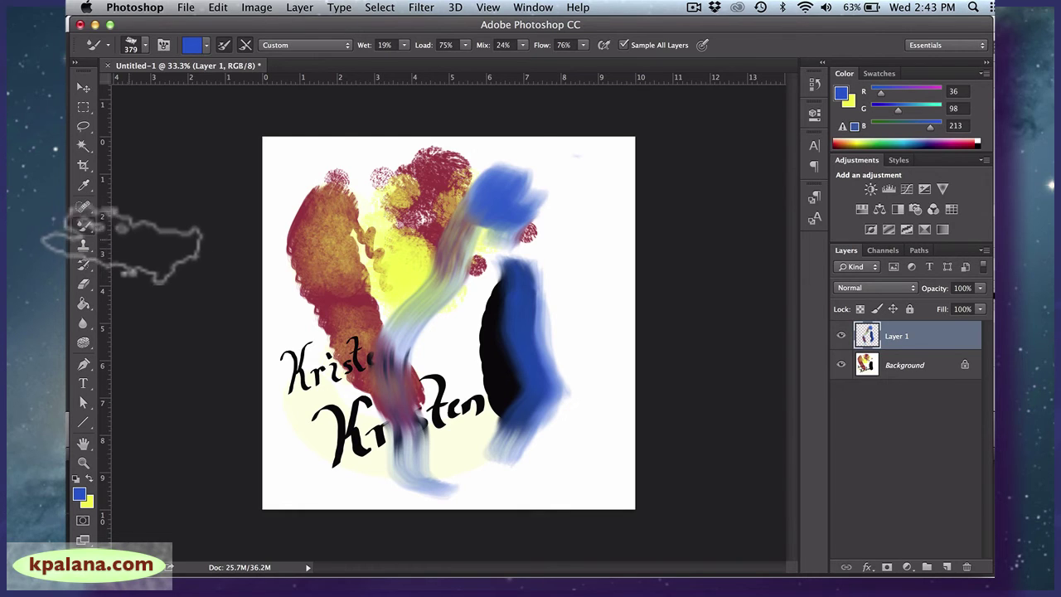
Step: Switch to the Brush Tool with the 36 px bristle tip enlarged to 99 px
{"action": "left_click", "coordinate": [88, 232]}
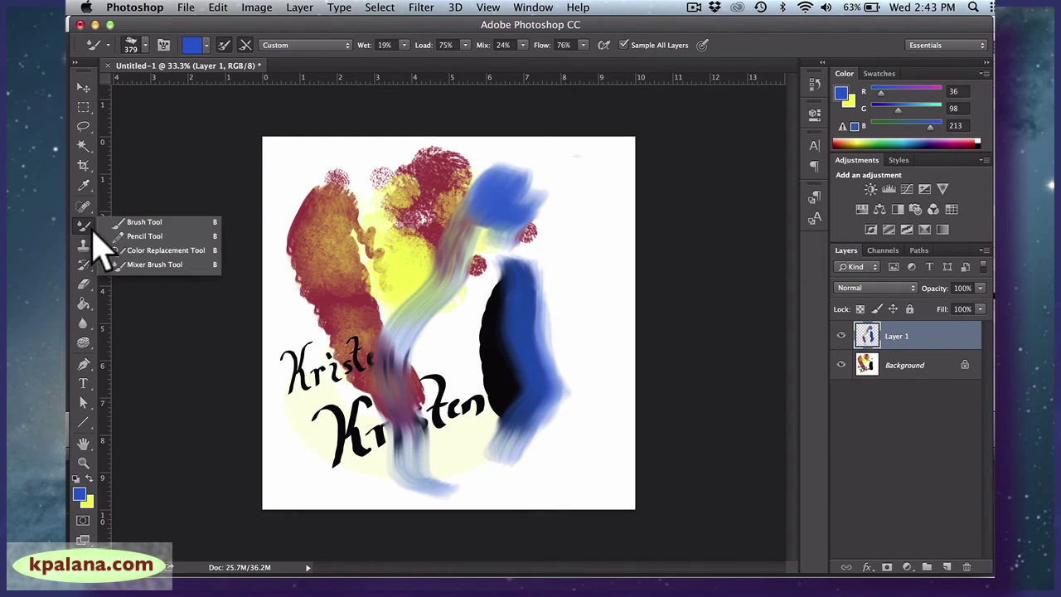
{"action": "left_click", "coordinate": [140, 223]}
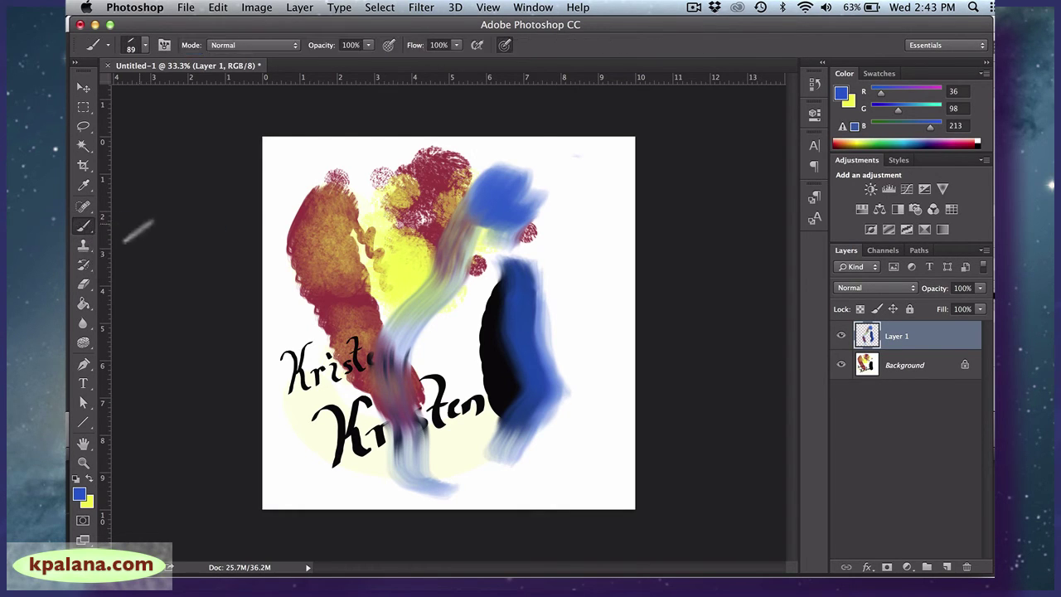
{"action": "left_click", "coordinate": [140, 45]}
{"action": "scroll", "coordinate": [240, 154], "scroll_direction": "down", "scroll_amount": 3}
{"action": "scroll", "coordinate": [239, 157], "scroll_direction": "up", "scroll_amount": 10}
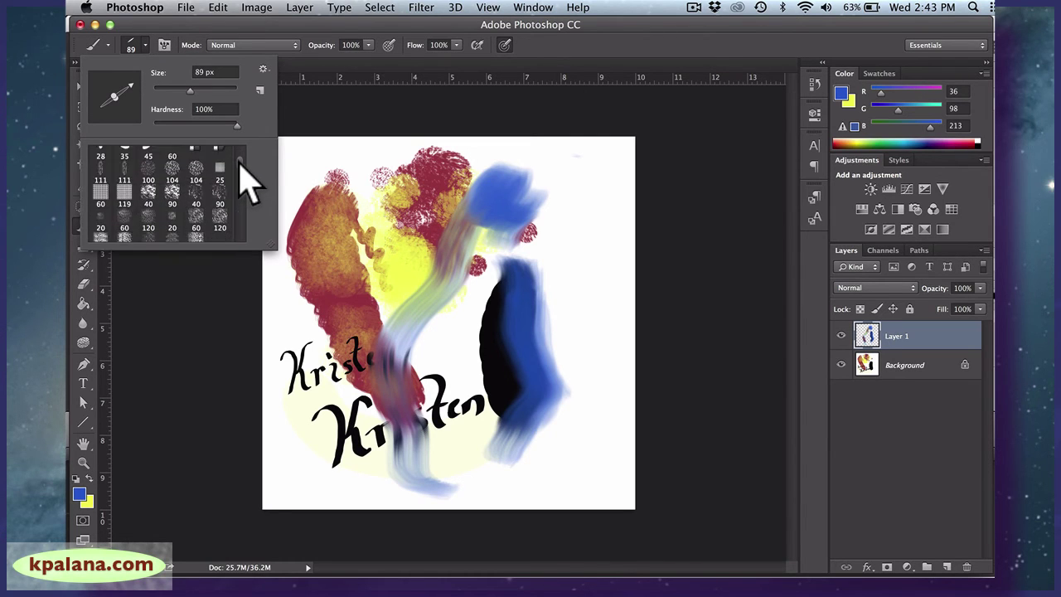
{"action": "left_click_drag", "start_coordinate": [238, 160], "coordinate": [238, 187]}
{"action": "left_click", "coordinate": [123, 171]}
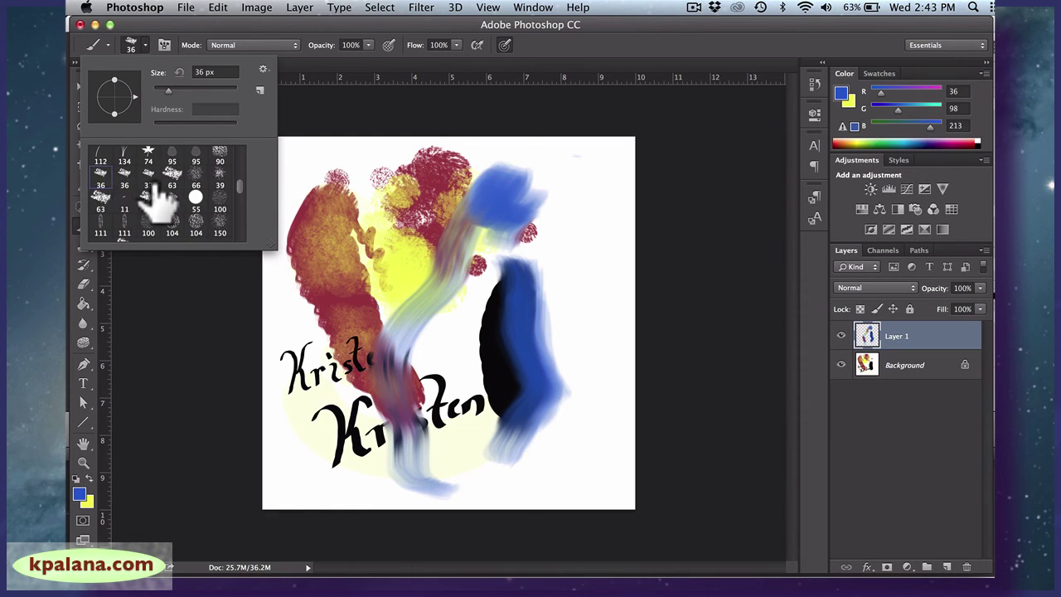
{"action": "left_click_drag", "start_coordinate": [169, 89], "coordinate": [195, 90]}
Step: Paint a scraggly blue patch down the right side, undoing and repainting one stroke
{"action": "left_click", "coordinate": [554, 223]}
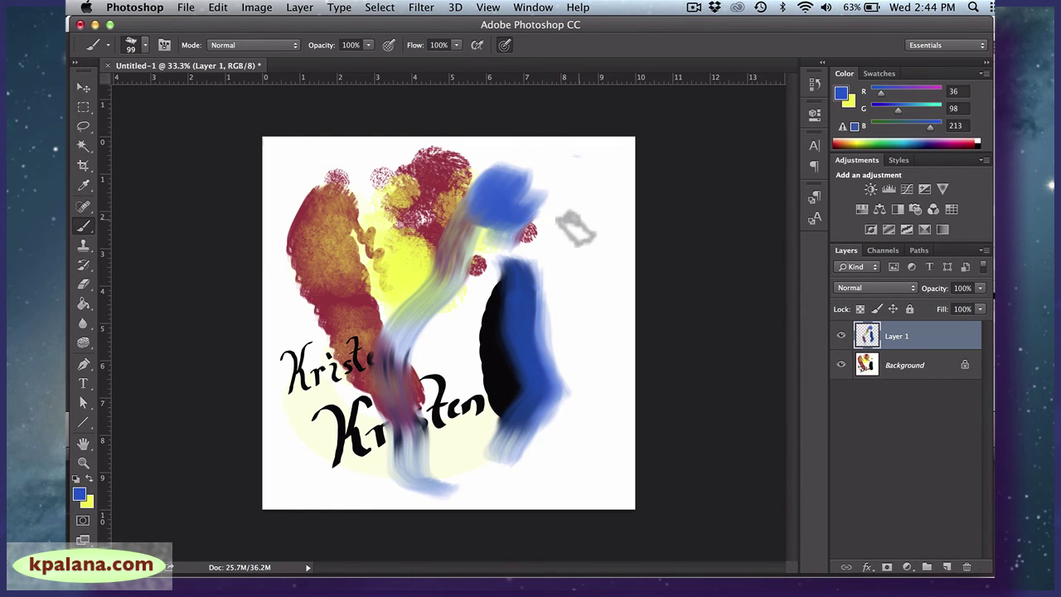
{"action": "mouse_move", "coordinate": [570, 227]}
{"action": "left_mouse_down"}
{"action": "mouse_move", "coordinate": [579, 285]}
{"action": "mouse_move", "coordinate": [593, 298]}
{"action": "mouse_move", "coordinate": [593, 260]}
{"action": "mouse_move", "coordinate": [608, 302]}
{"action": "mouse_move", "coordinate": [601, 252]}
{"action": "mouse_move", "coordinate": [563, 252]}
{"action": "mouse_move", "coordinate": [557, 281]}
{"action": "mouse_move", "coordinate": [576, 282]}
{"action": "mouse_move", "coordinate": [568, 309]}
{"action": "mouse_move", "coordinate": [584, 318]}
{"action": "mouse_move", "coordinate": [601, 276]}
{"action": "mouse_move", "coordinate": [615, 320]}
{"action": "left_mouse_up"}
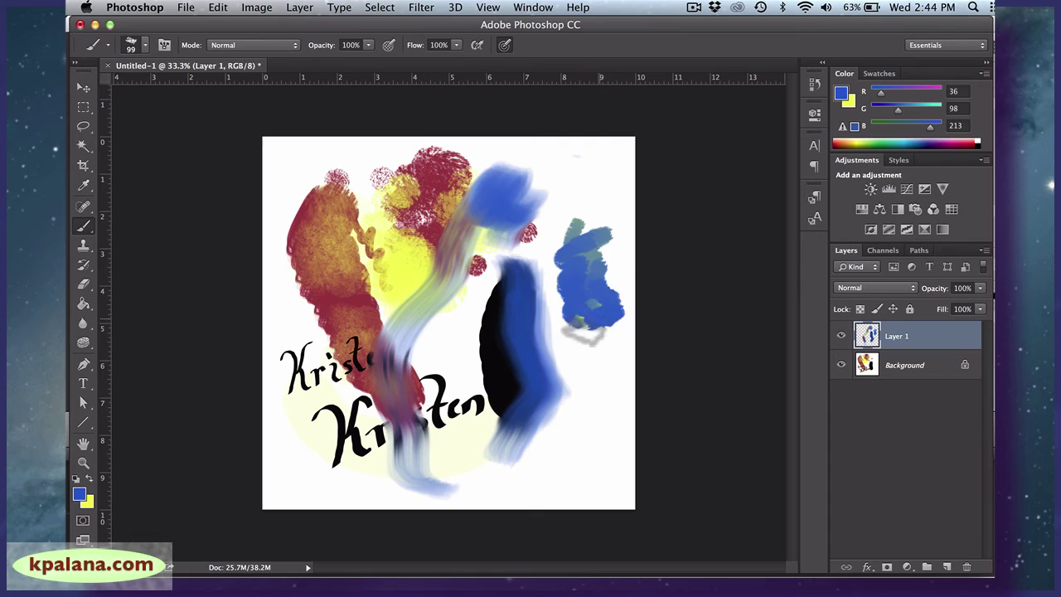
{"action": "key", "text": "ctrl+z"}
{"action": "left_click_drag", "start_coordinate": [614, 253], "coordinate": [556, 253]}
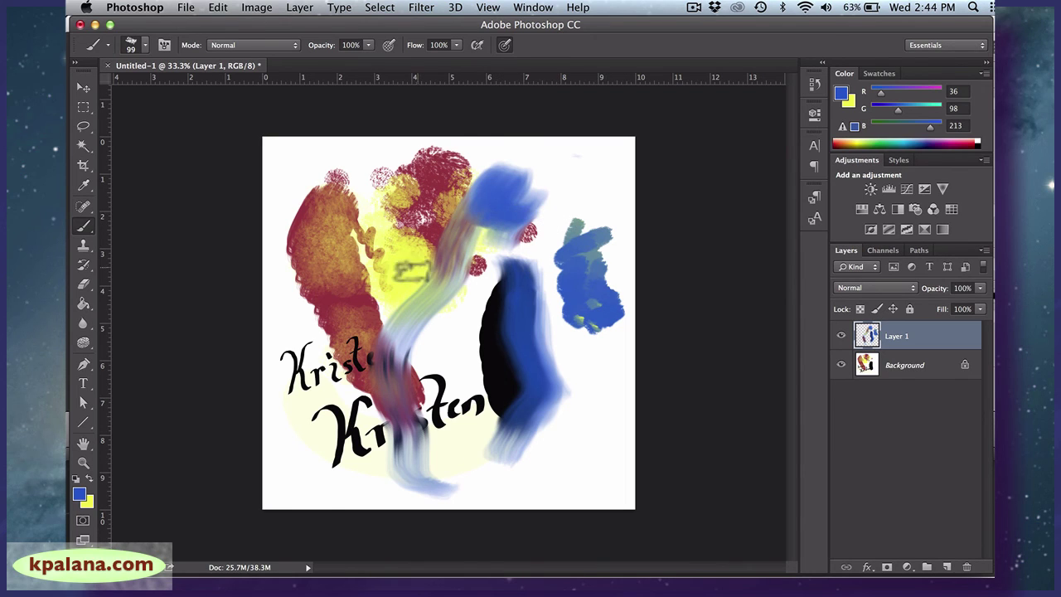
Step: Make yellow (R 246, G 244, B 79) the painting colour and streak it over the right blue patch
{"action": "left_click", "coordinate": [88, 502]}
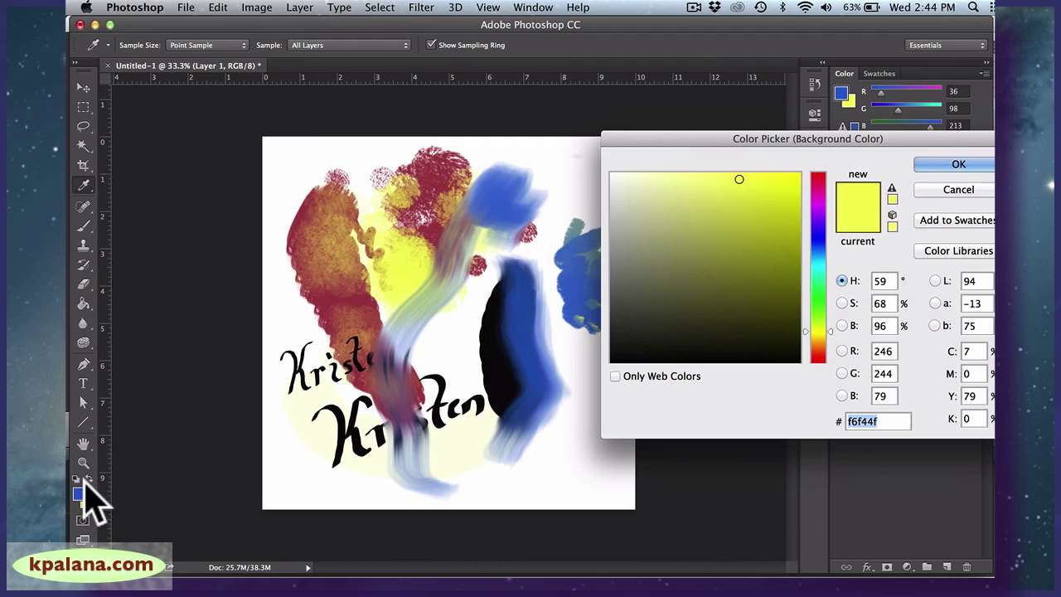
{"action": "left_click", "coordinate": [957, 190]}
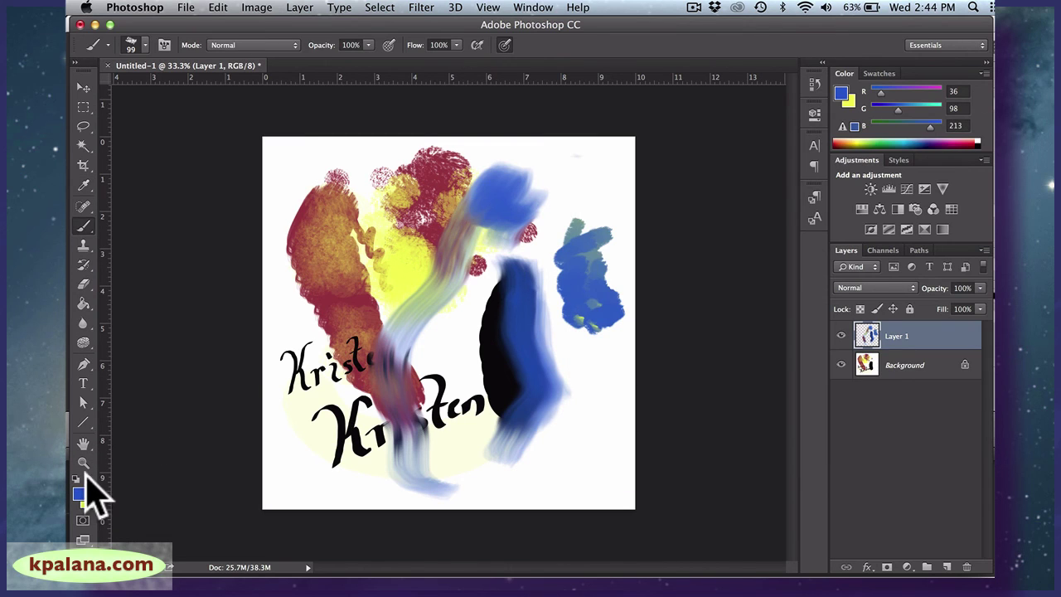
{"action": "left_click", "coordinate": [89, 480]}
{"action": "mouse_move", "coordinate": [572, 176]}
{"action": "left_mouse_down"}
{"action": "mouse_move", "coordinate": [556, 266]}
{"action": "mouse_move", "coordinate": [573, 303]}
{"action": "mouse_move", "coordinate": [572, 273]}
{"action": "mouse_move", "coordinate": [580, 282]}
{"action": "mouse_move", "coordinate": [593, 352]}
{"action": "mouse_move", "coordinate": [566, 294]}
{"action": "mouse_move", "coordinate": [537, 269]}
{"action": "mouse_move", "coordinate": [501, 285]}
{"action": "left_mouse_up"}
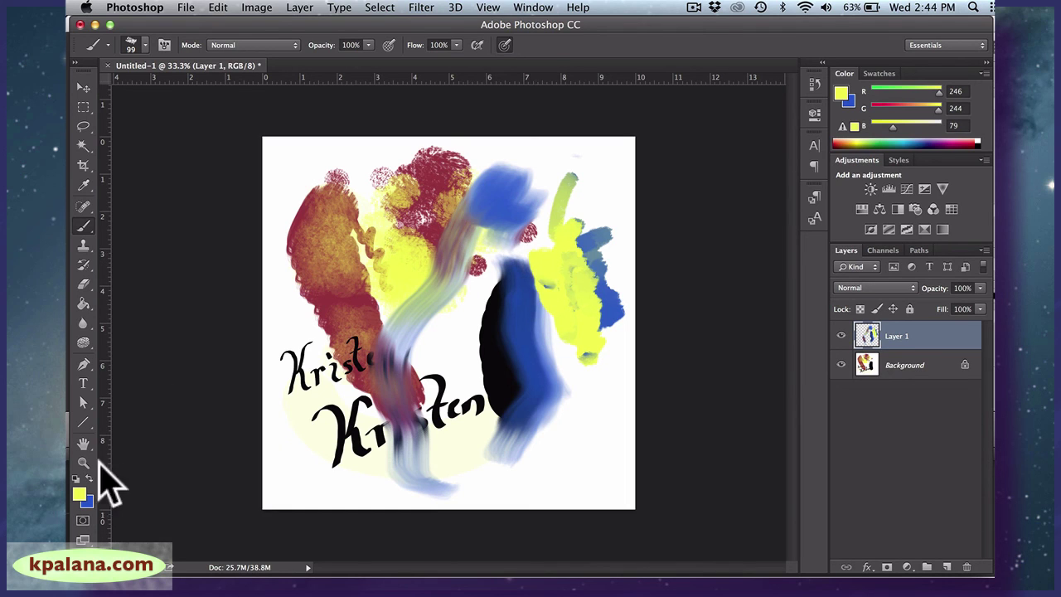